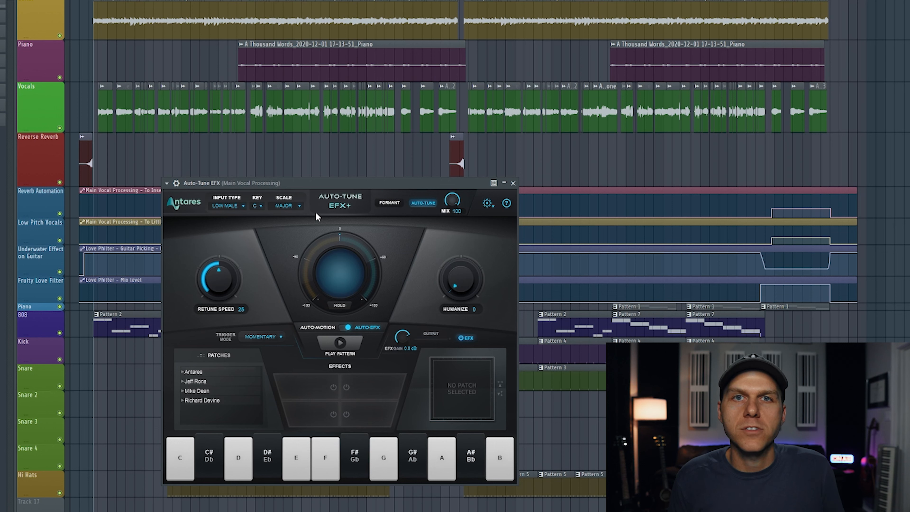
- Look over the key and scale options offered in Auto-Tune EFX+
{"action": "left_click", "coordinate": [259, 203]}
{"action": "left_click", "coordinate": [261, 204]}
{"action": "left_click", "coordinate": [283, 204]}
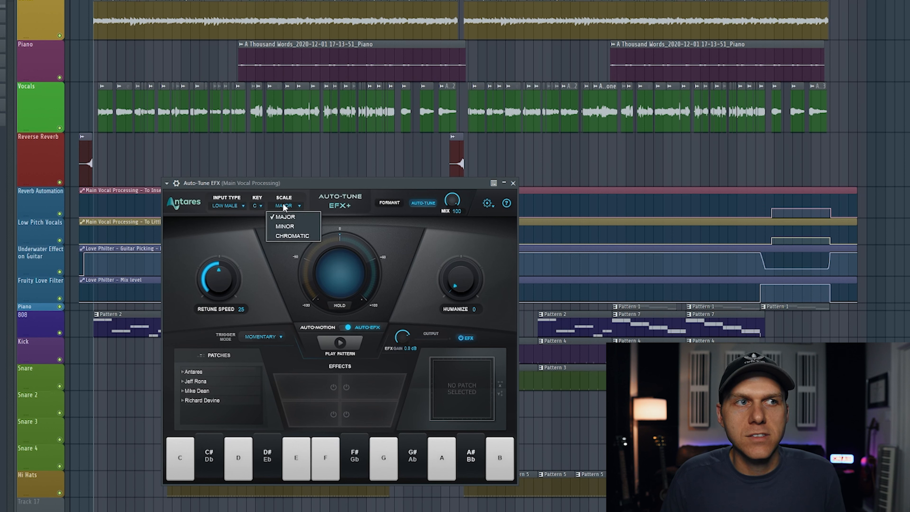
{"action": "left_click", "coordinate": [283, 203]}
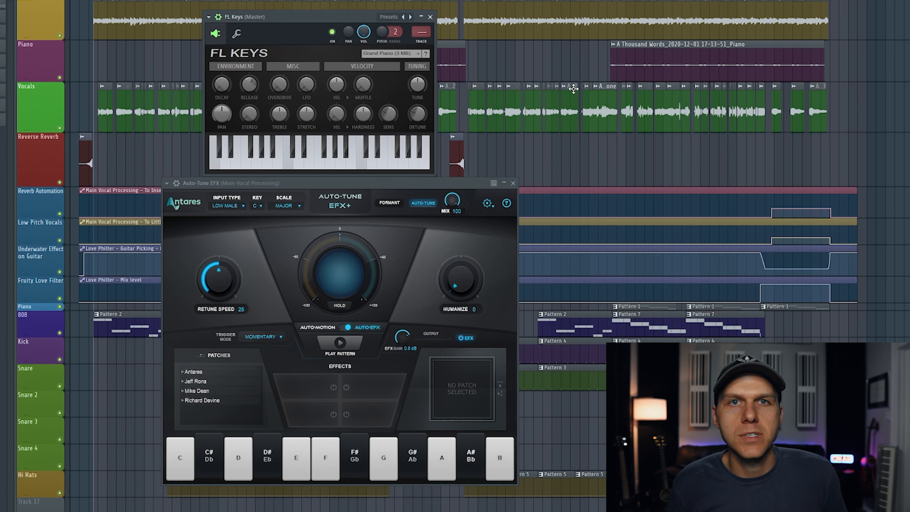
- Try disabling the D#/Eb note in Auto-Tune and enable it again
{"action": "scroll", "coordinate": [573, 88], "scroll_direction": "down", "scroll_amount": 1}
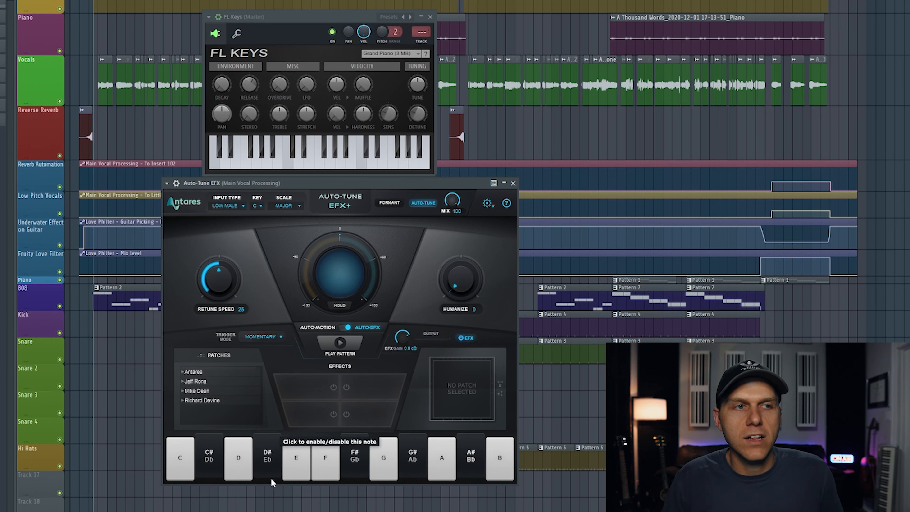
{"action": "left_click", "coordinate": [279, 460]}
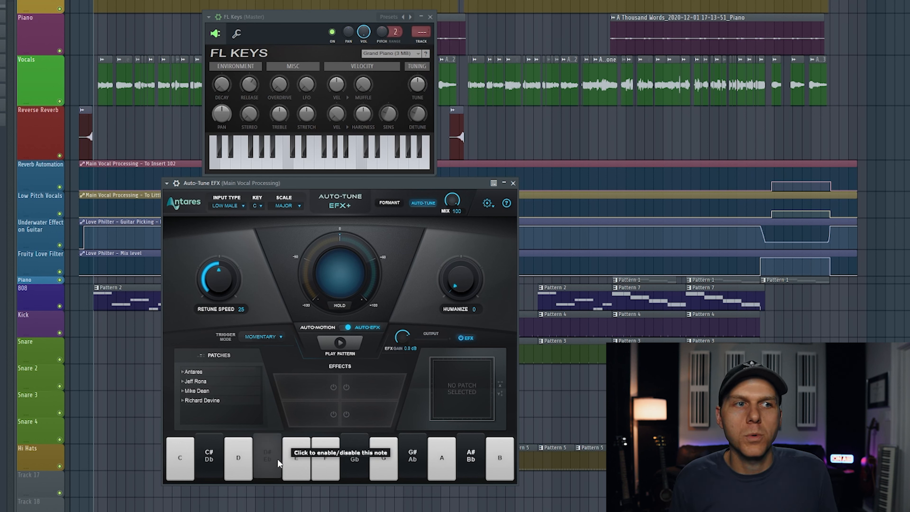
{"action": "left_click", "coordinate": [278, 459]}
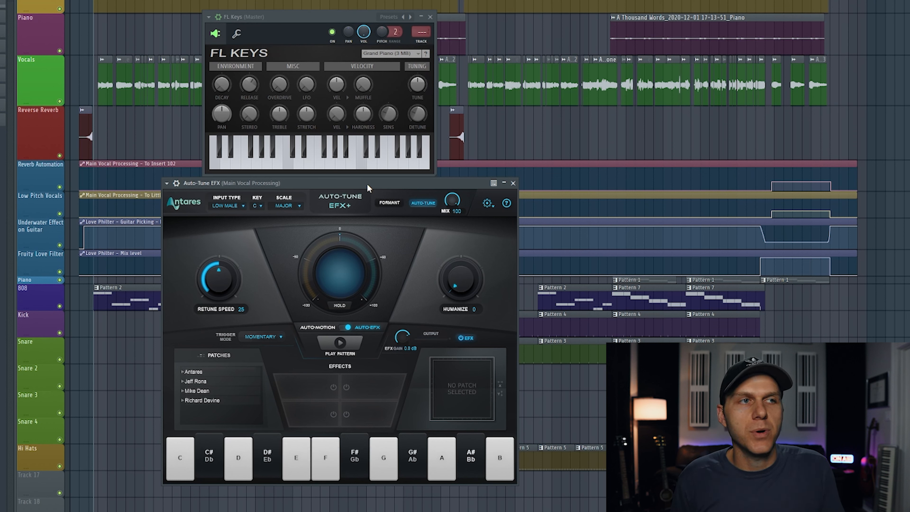
- Audition the song against notes played on the piano and disable the C#/Db note in Auto-Tune
{"action": "key", "text": "space"}
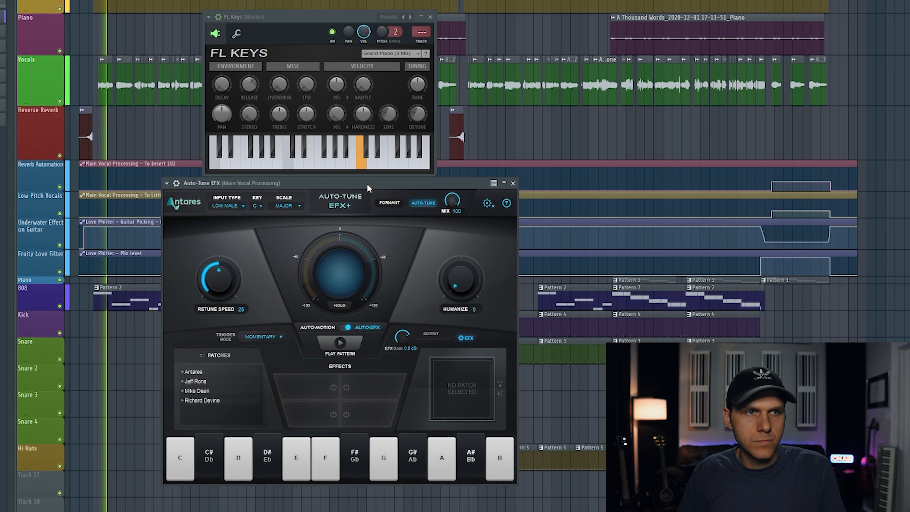
{"action": "key", "text": "space"}
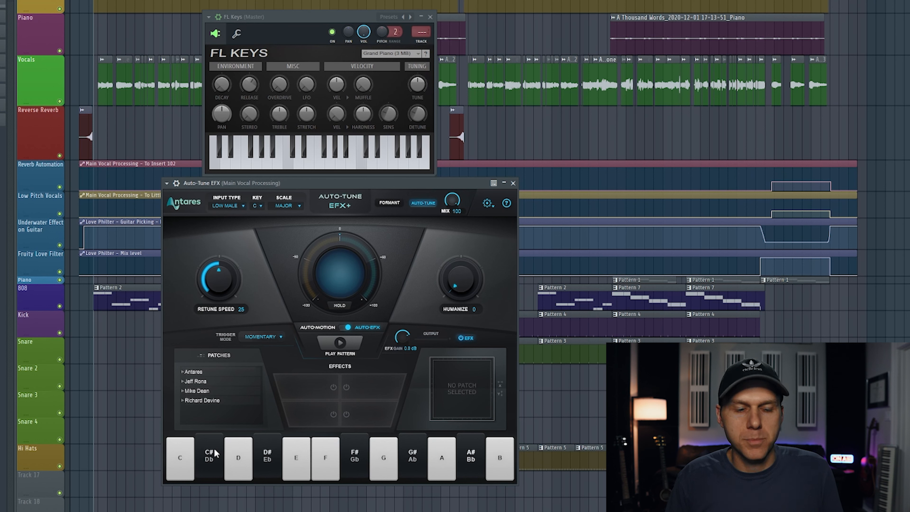
{"action": "key", "text": "space"}
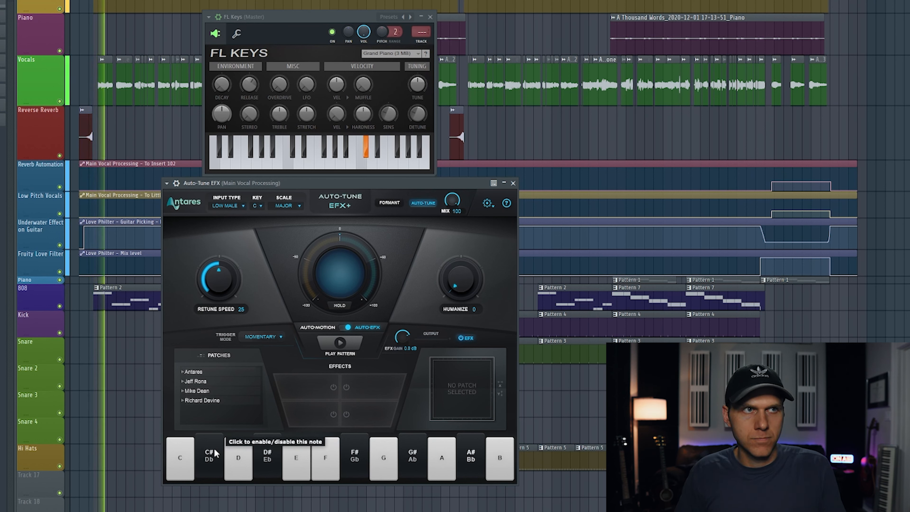
{"action": "key", "text": "space"}
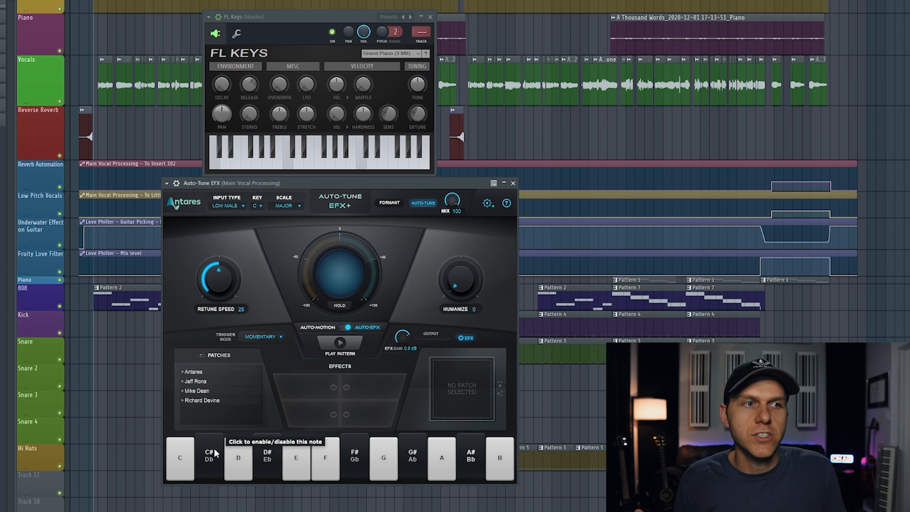
{"action": "left_click", "coordinate": [211, 455]}
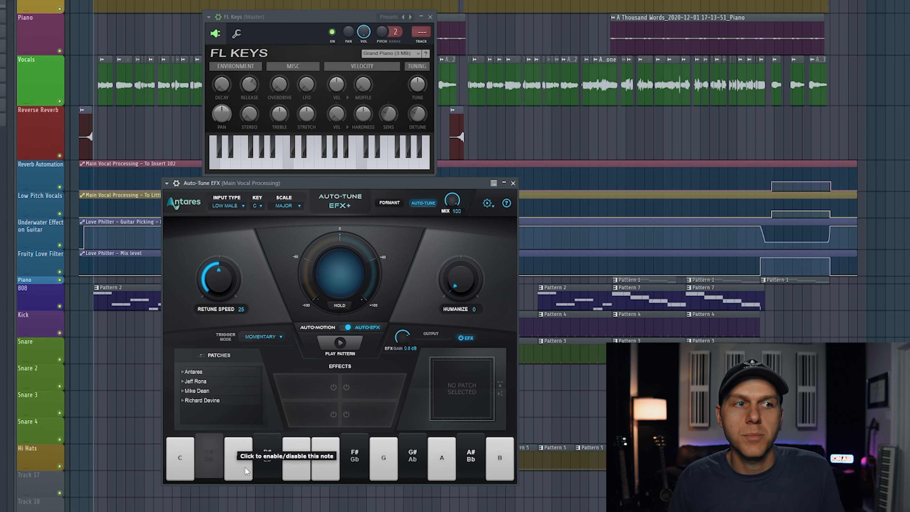
- Play the song again with further piano test notes and disable the D#/Eb note in Auto-Tune
{"action": "key", "text": "space"}
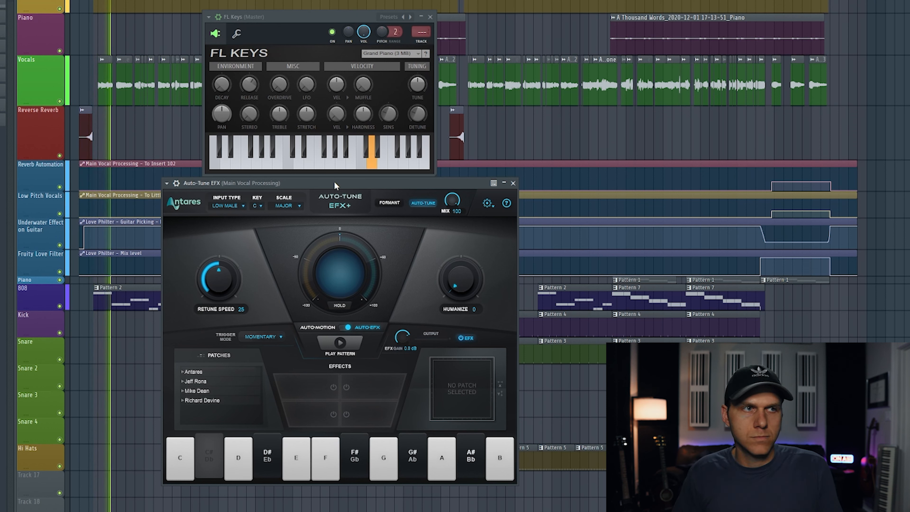
{"action": "key", "text": "space"}
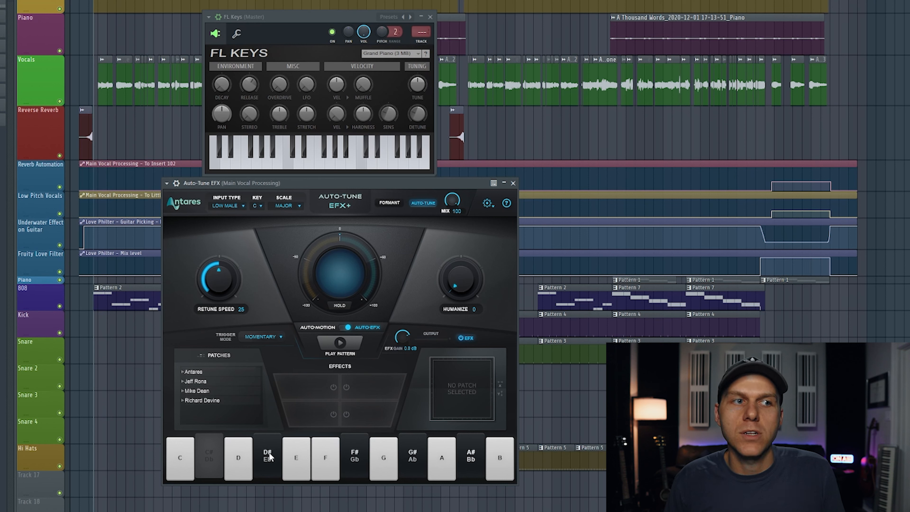
{"action": "key", "text": "space"}
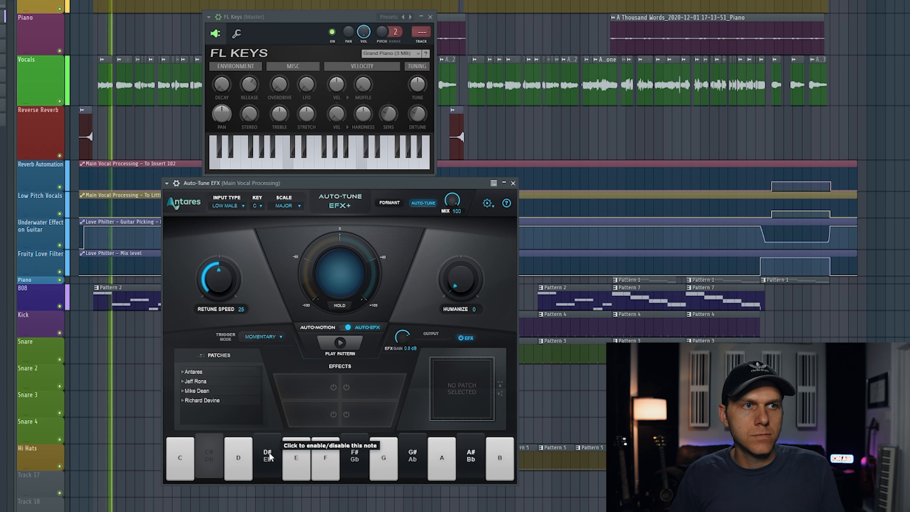
{"action": "key", "text": "space"}
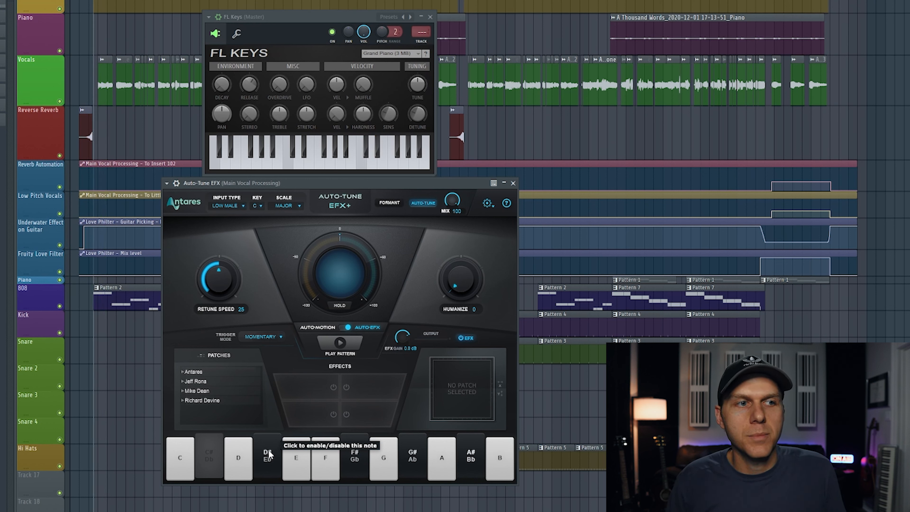
{"action": "left_click", "coordinate": [269, 454]}
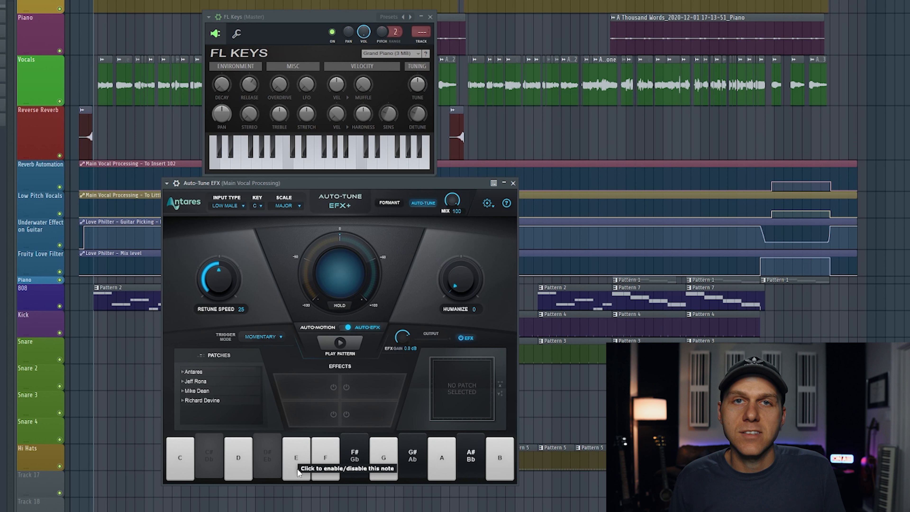
- Disable the F#/Gb, G#/Ab and A#/Bb notes so that only the C major notes stay enabled
{"action": "key", "text": "space"}
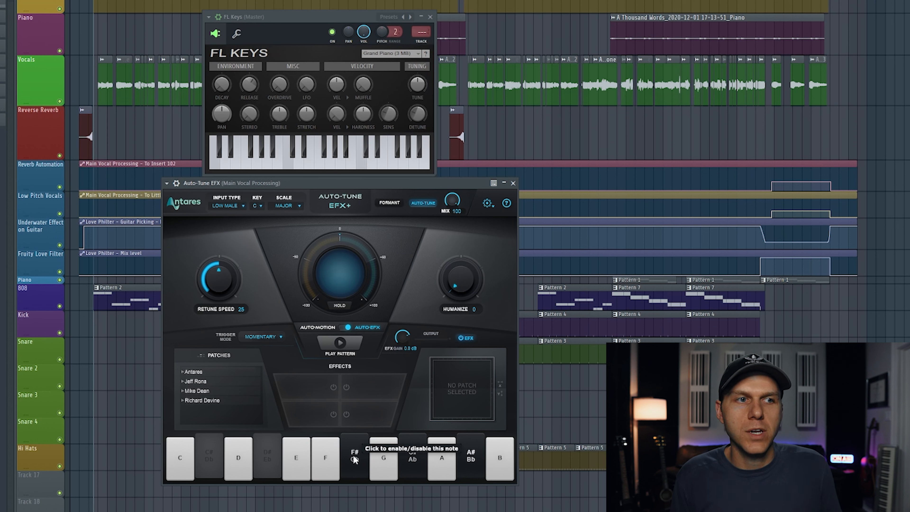
{"action": "left_click", "coordinate": [354, 459]}
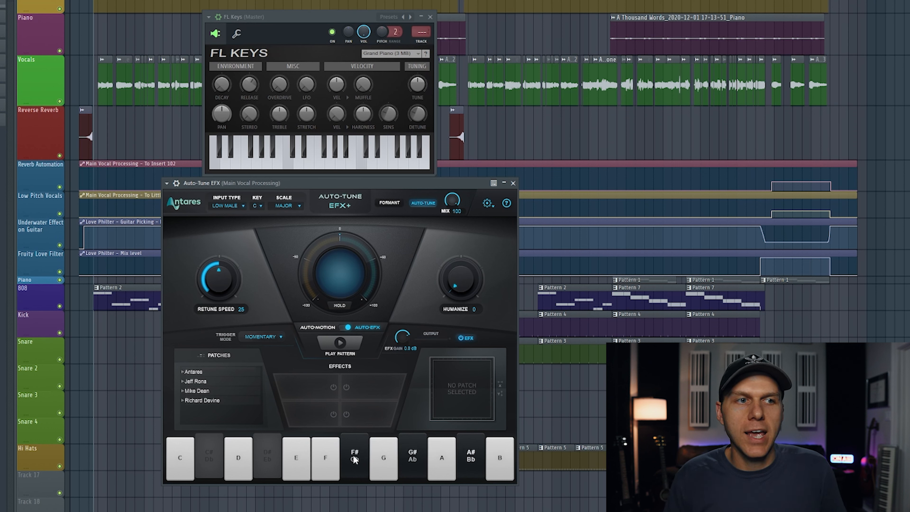
{"action": "left_click", "coordinate": [411, 461]}
{"action": "left_click", "coordinate": [466, 459]}
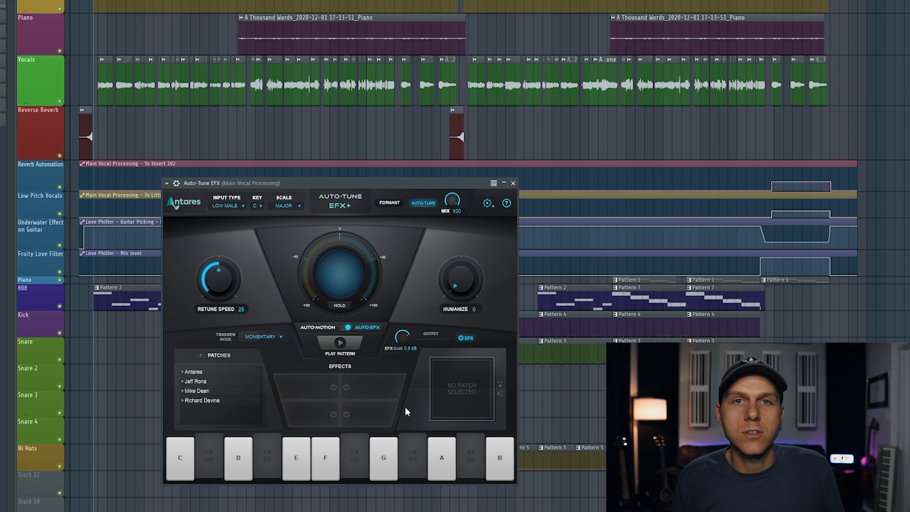
- Check the key and scale settings and choose Low Male as the input type
{"action": "left_click", "coordinate": [258, 205]}
{"action": "left_click", "coordinate": [286, 227]}
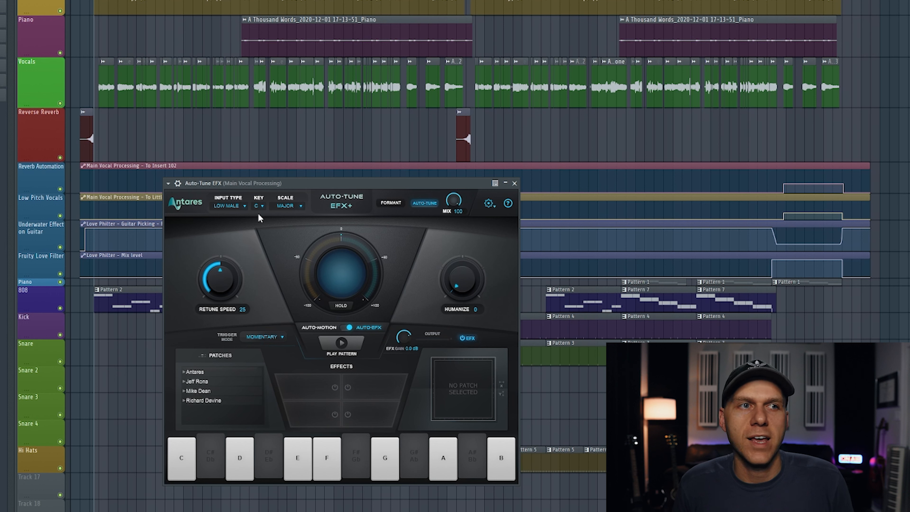
{"action": "left_click", "coordinate": [232, 206]}
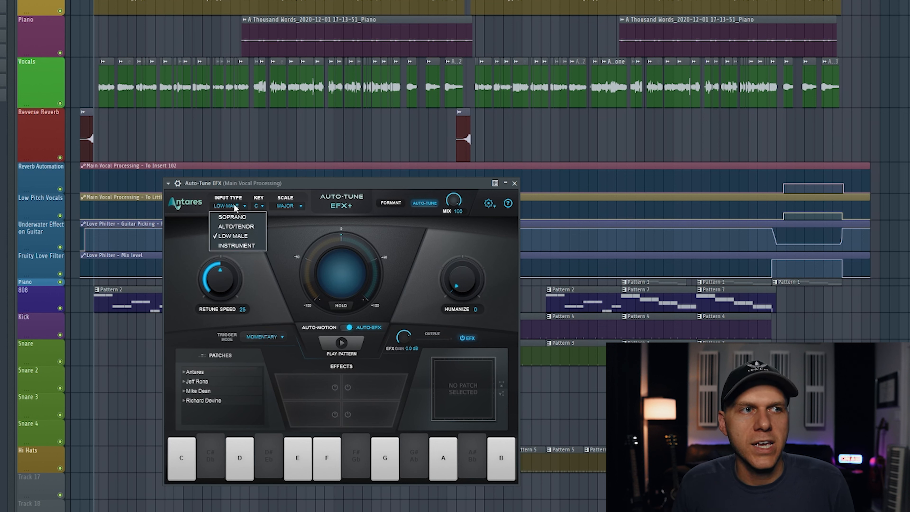
{"action": "left_click", "coordinate": [241, 237]}
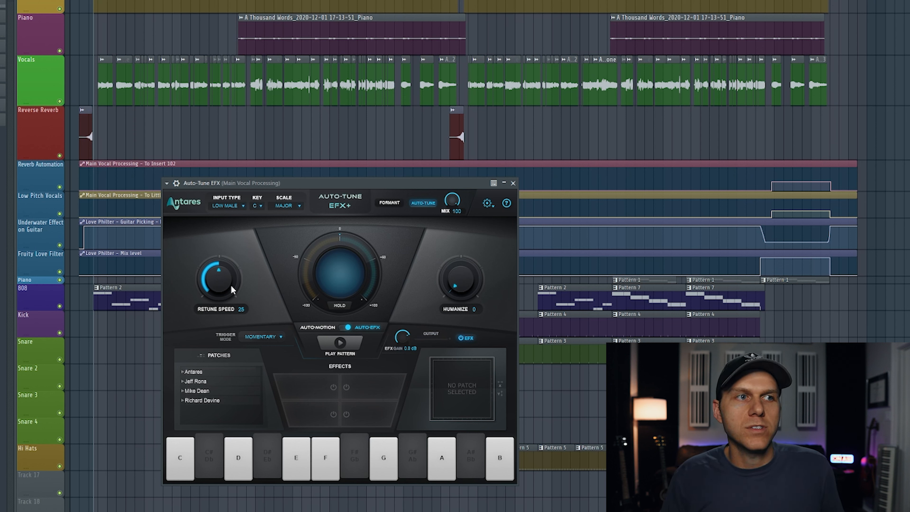
- Try the retune speed at 0 and at about 147
{"action": "left_click_drag", "start_coordinate": [224, 285], "coordinate": [238, 300]}
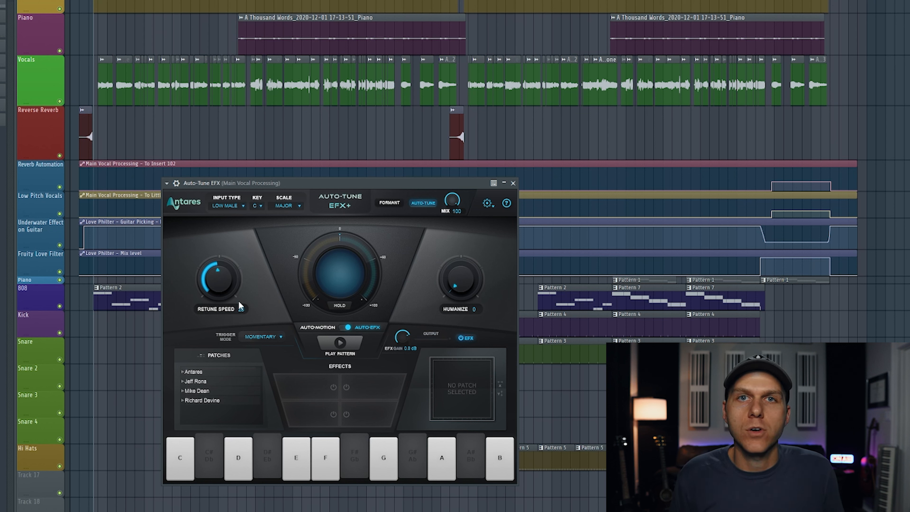
{"action": "left_click_drag", "start_coordinate": [217, 278], "coordinate": [223, 233]}
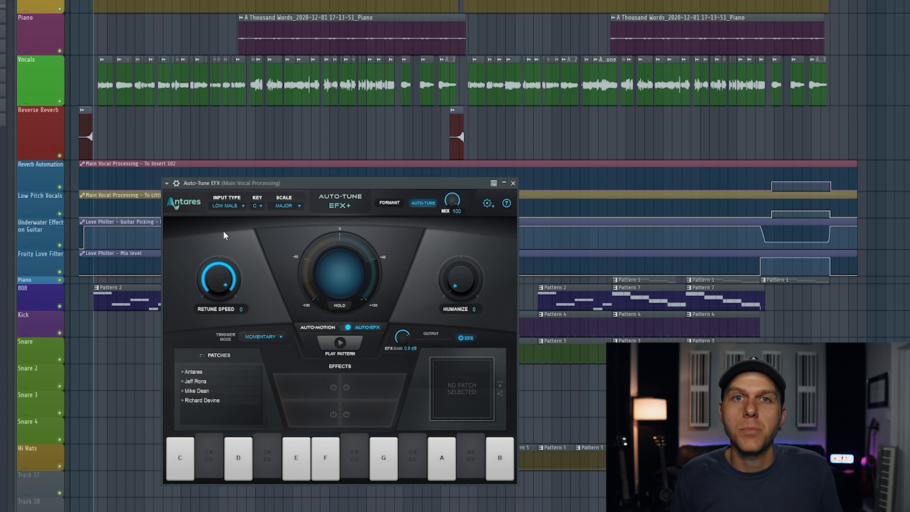
{"action": "left_click_drag", "start_coordinate": [222, 313], "coordinate": [229, 380]}
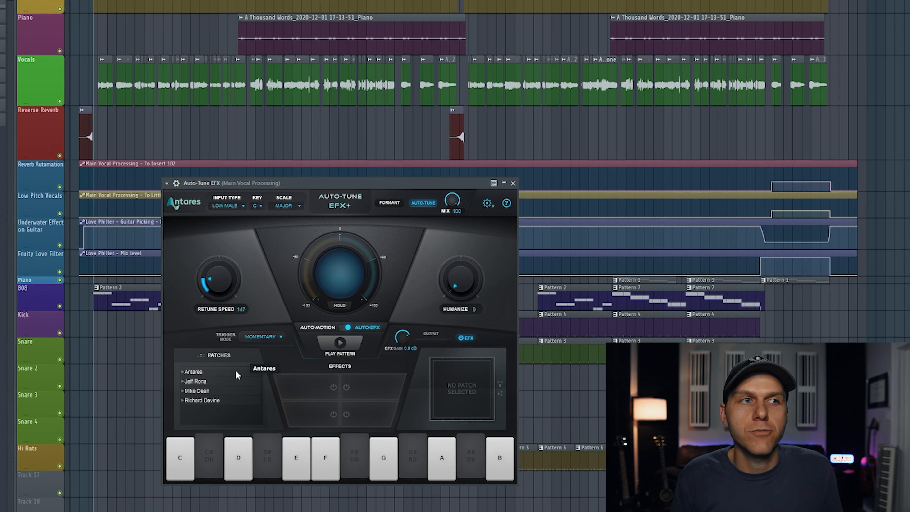
- Play back the vocals while sweeping the retune speed from 0 to slower values, and set it to 50
{"action": "key", "text": "space"}
{"action": "left_click_drag", "start_coordinate": [218, 283], "coordinate": [233, 208]}
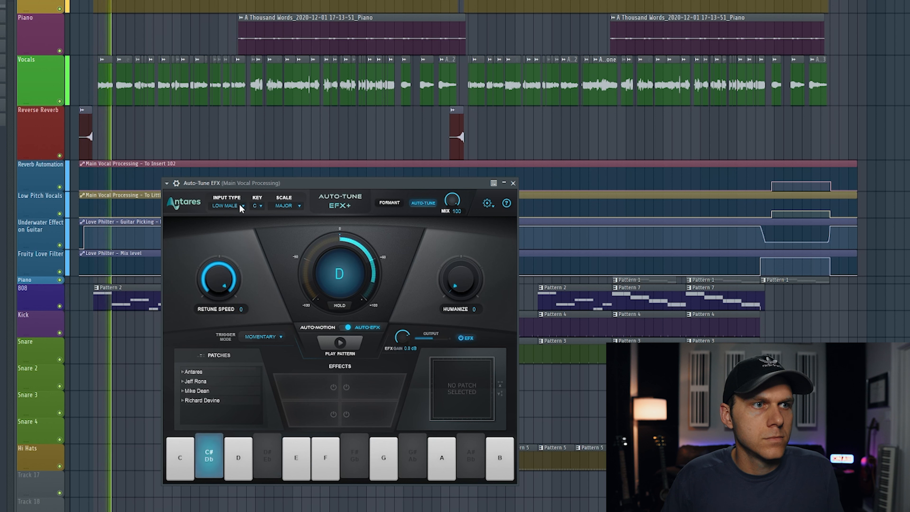
{"action": "left_click_drag", "start_coordinate": [223, 280], "coordinate": [241, 358]}
{"action": "left_click_drag", "start_coordinate": [214, 278], "coordinate": [215, 290]}
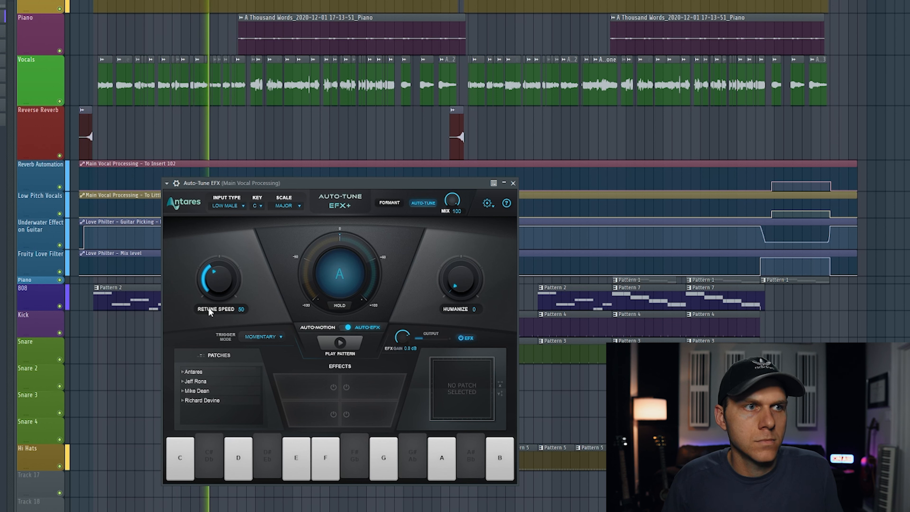
{"action": "key", "text": "space"}
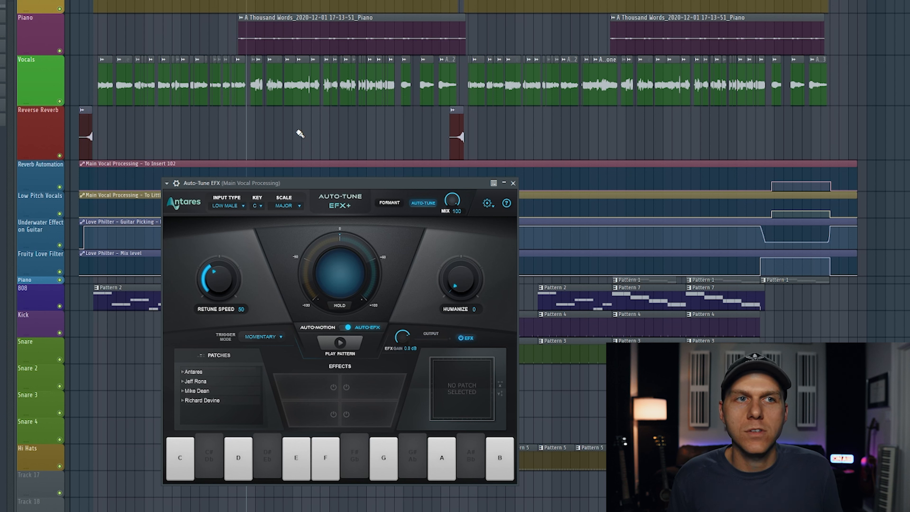
{"action": "key", "text": "space"}
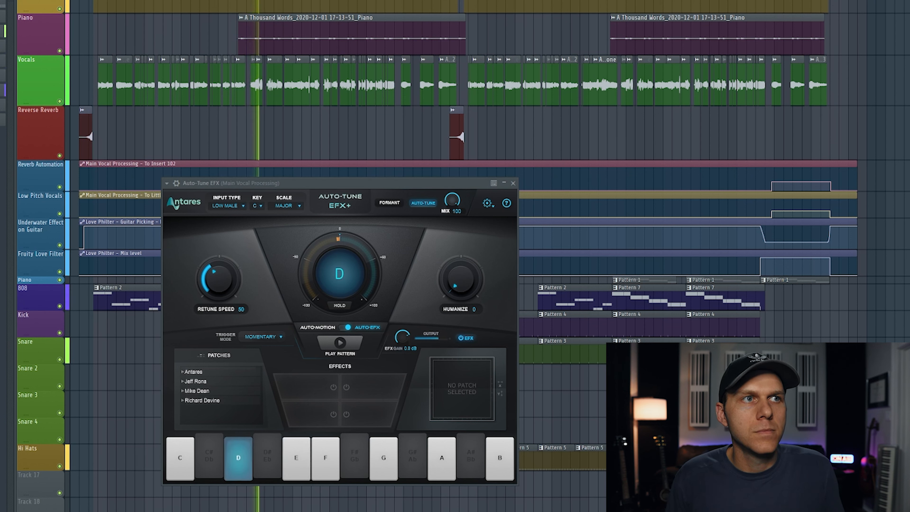